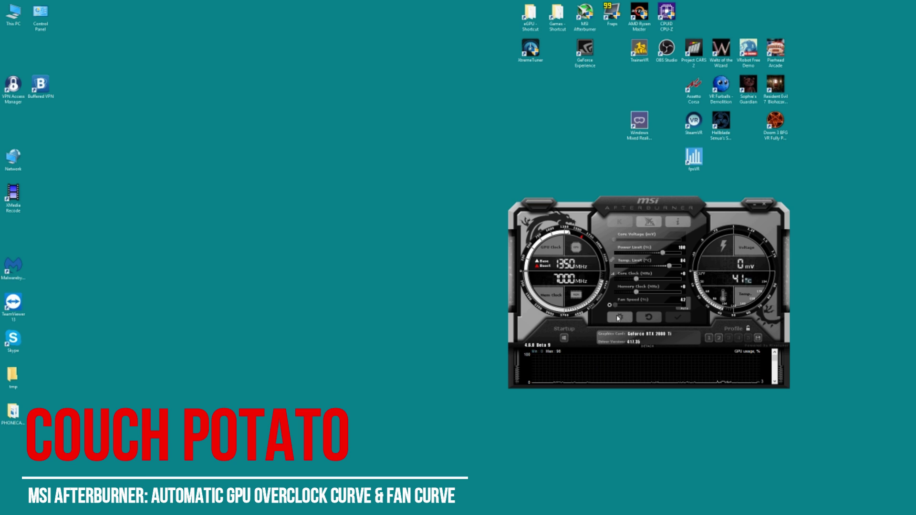
# Step: On the Fan settings page, enable user-defined automatic fan control with the Default curve preset
pyautogui.click(619, 317)
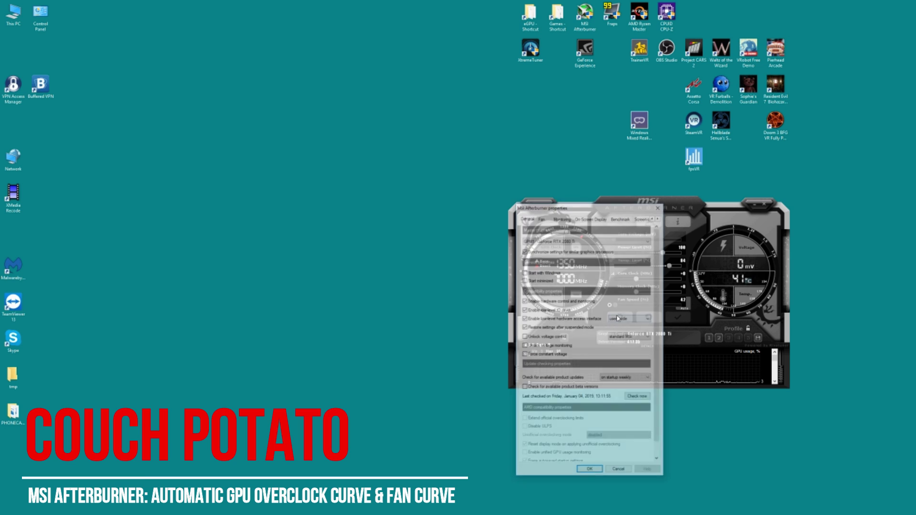
pyautogui.click(542, 217)
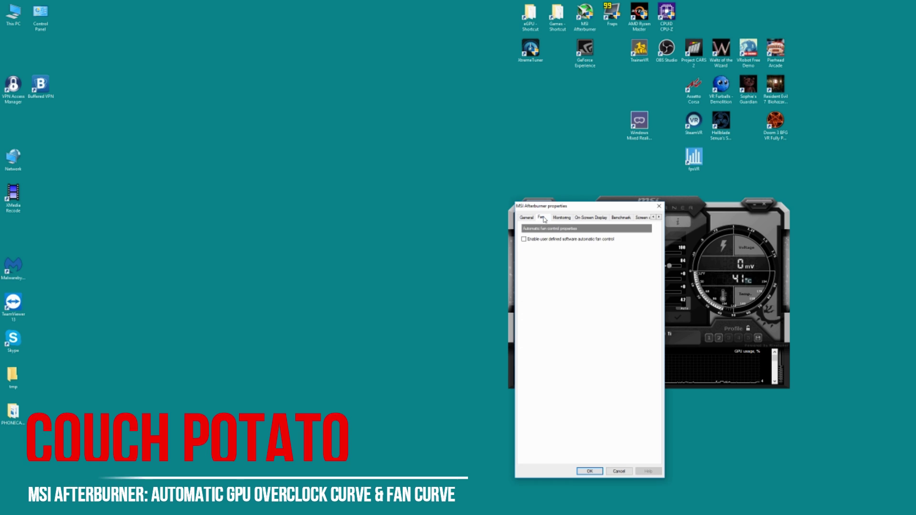
pyautogui.click(525, 240)
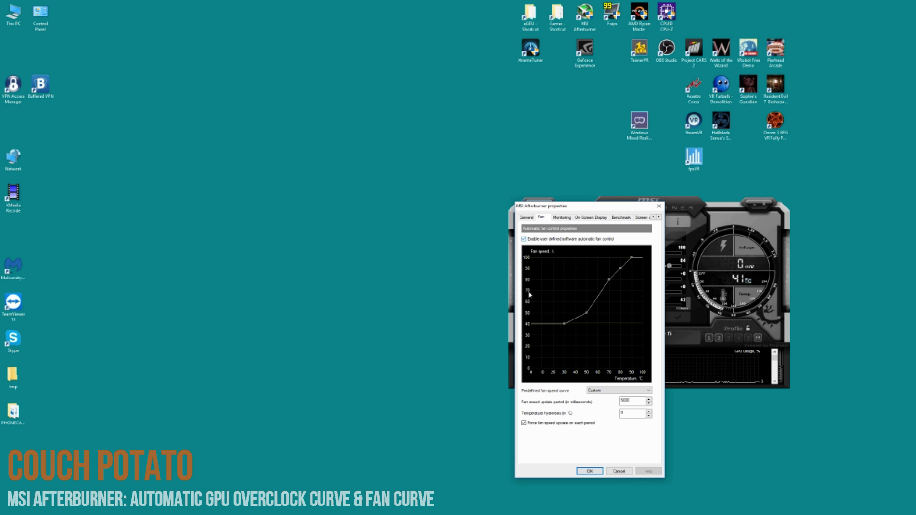
pyautogui.click(596, 391)
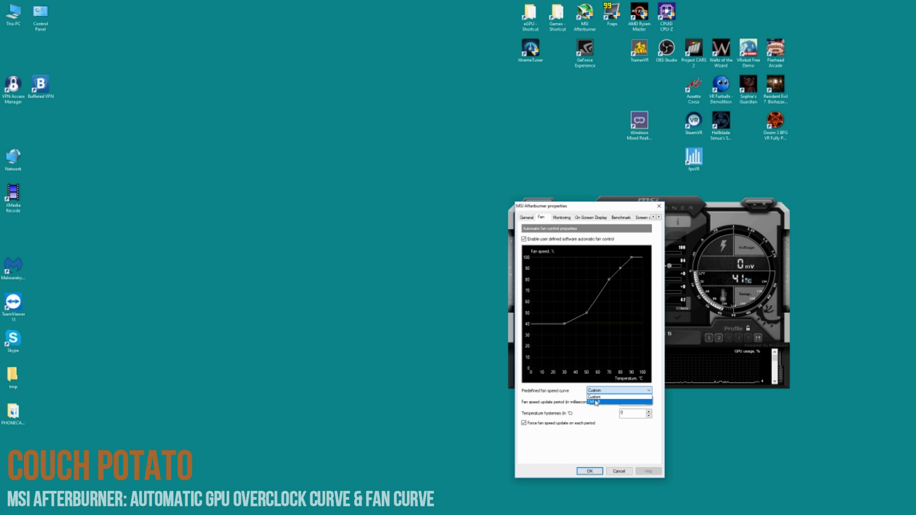
pyautogui.click(596, 402)
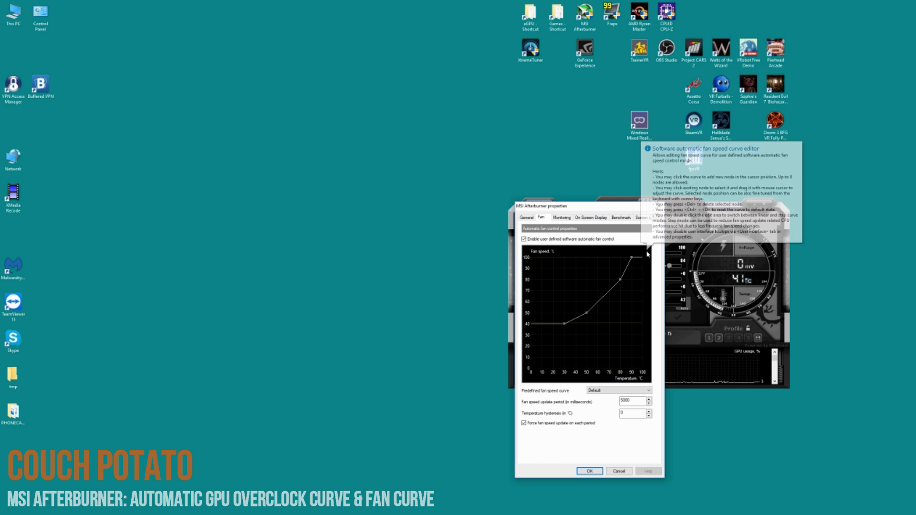
pyautogui.click(590, 472)
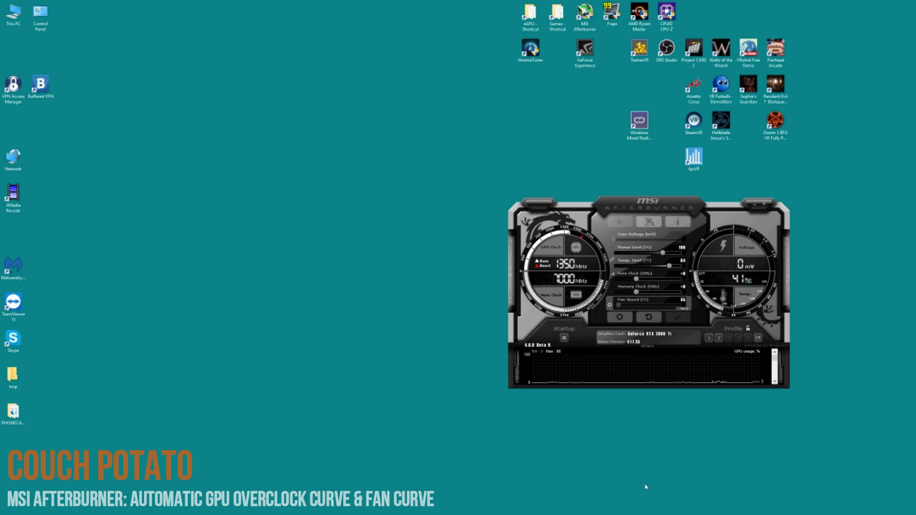
# Step: Toggle fan speed to user-defined automatic control, then bring up the voltage/frequency curve editor
pyautogui.click(610, 306)
pyautogui.click(610, 306)
pyautogui.click(610, 305)
pyautogui.click(614, 276)
# Step: Centre the curve editor, open the OC Scanner beside it, and start the automatic scan
pyautogui.moveTo(202, 30); pyautogui.dragTo(361, 142)
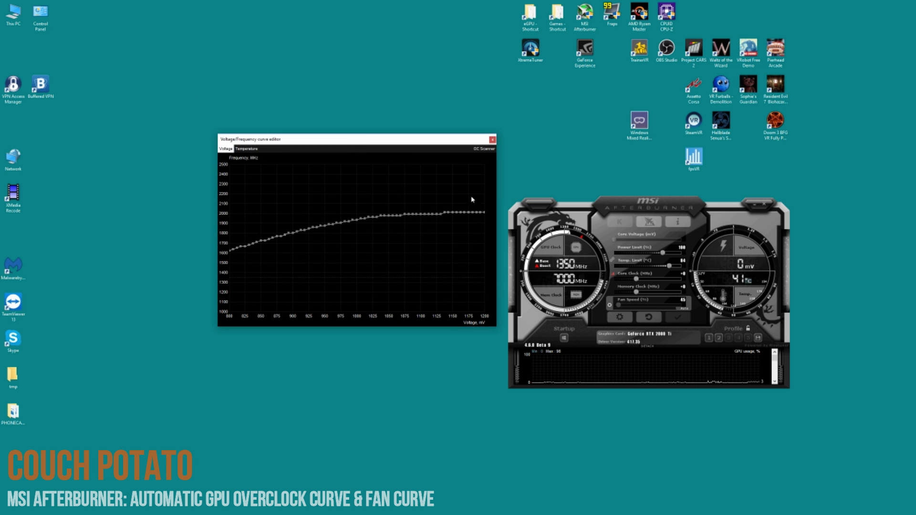
pyautogui.click(484, 152)
pyautogui.moveTo(475, 173); pyautogui.dragTo(405, 210)
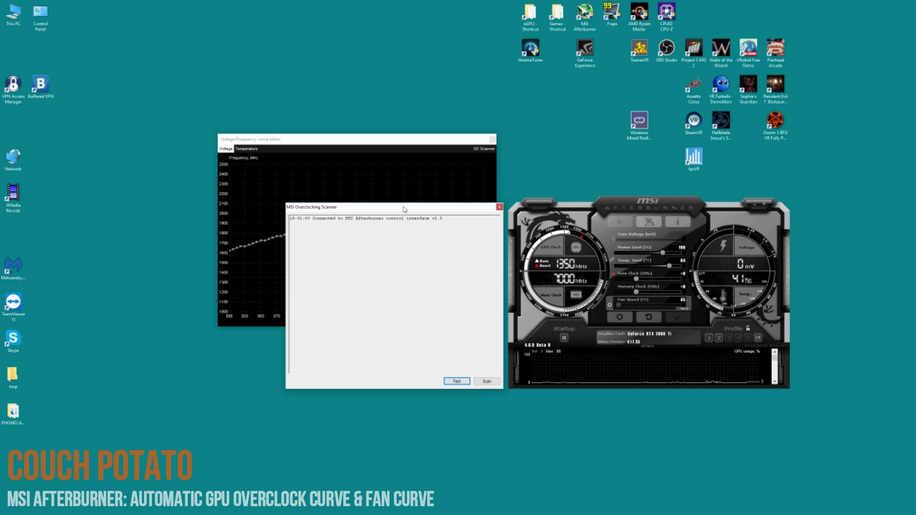
pyautogui.click(487, 382)
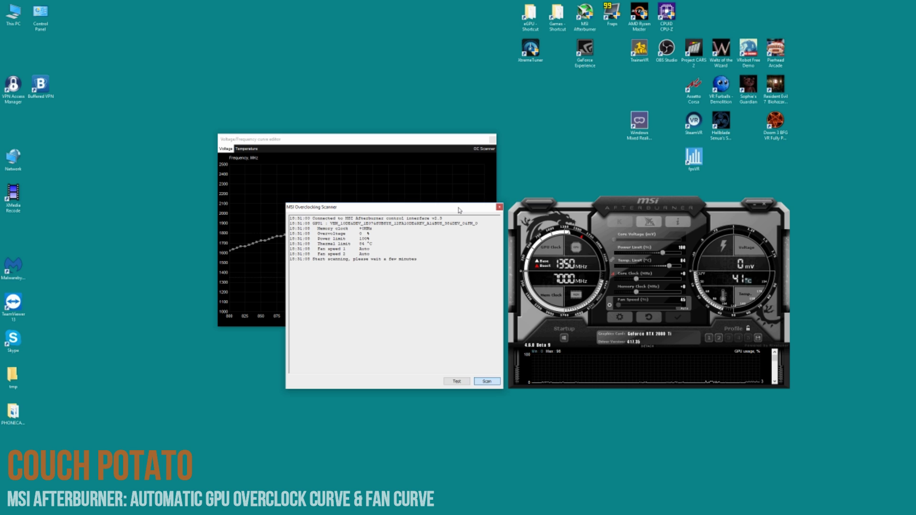
# Step: Move the curve editor to the top, highlight the scan's average-overclock result, and close the scanner
pyautogui.moveTo(436, 142); pyautogui.dragTo(442, 15)
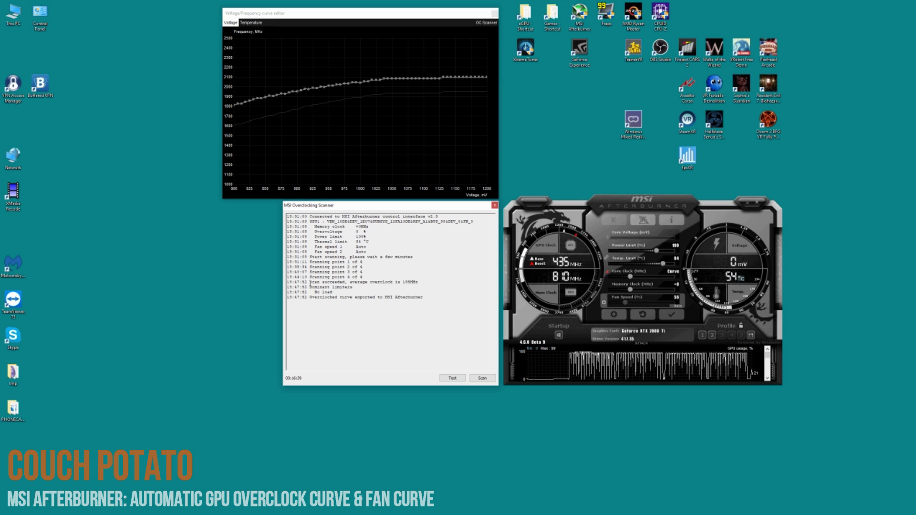
pyautogui.moveTo(311, 283); pyautogui.dragTo(420, 280)
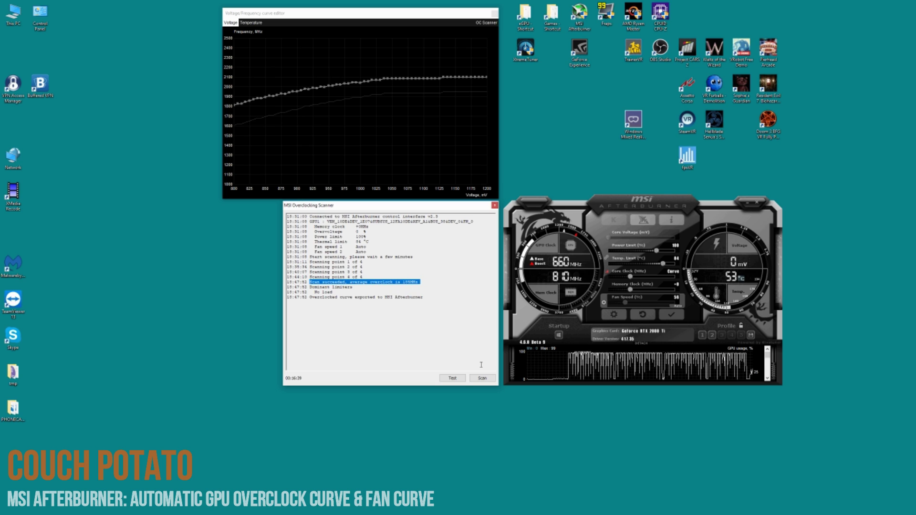
pyautogui.click(495, 206)
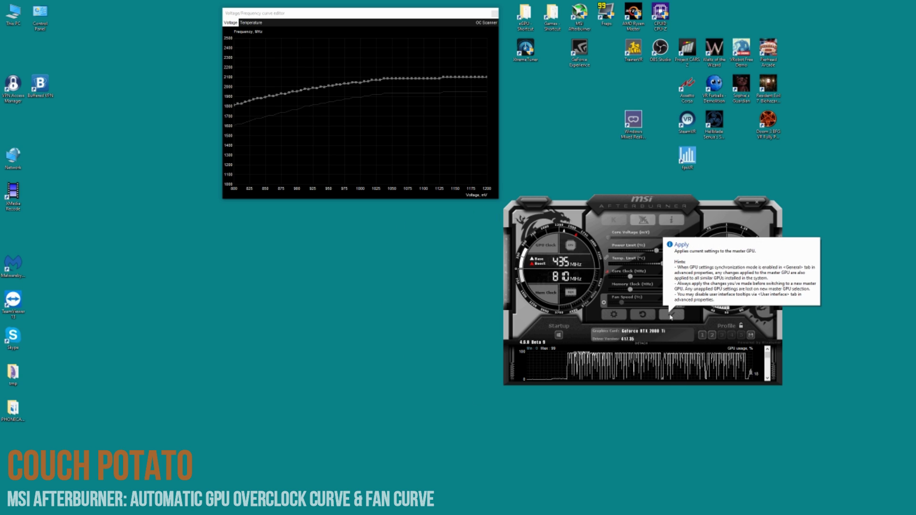
# Step: Apply the scanned curve, raise the power limit to 123%, apply again, and save to profile 3
pyautogui.click(671, 315)
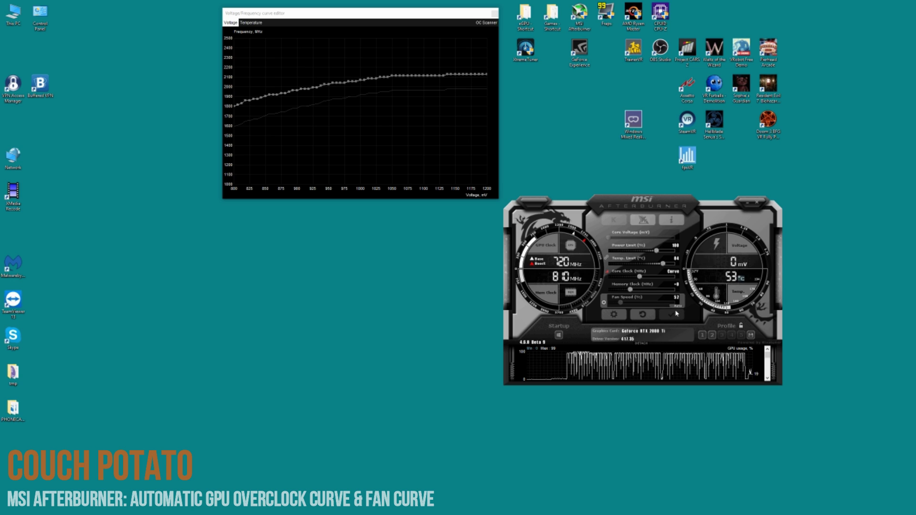
pyautogui.moveTo(657, 252); pyautogui.dragTo(675, 251)
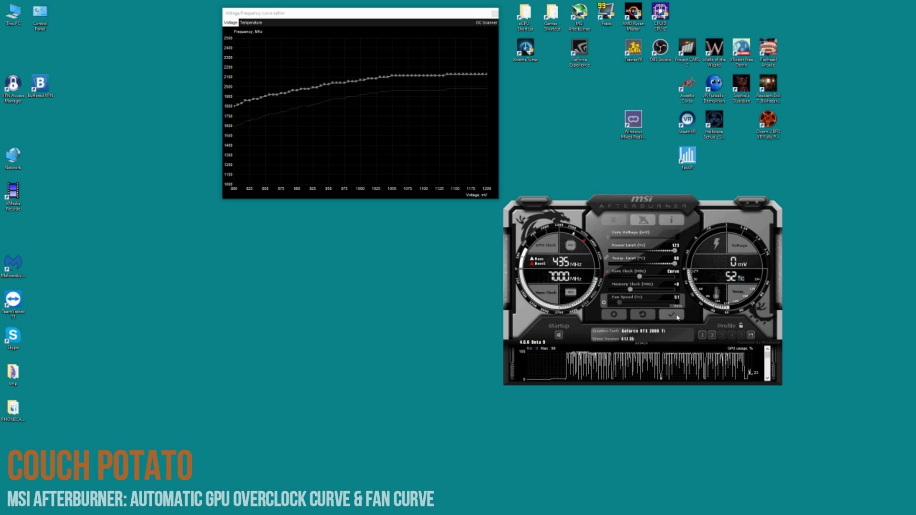
pyautogui.click(677, 318)
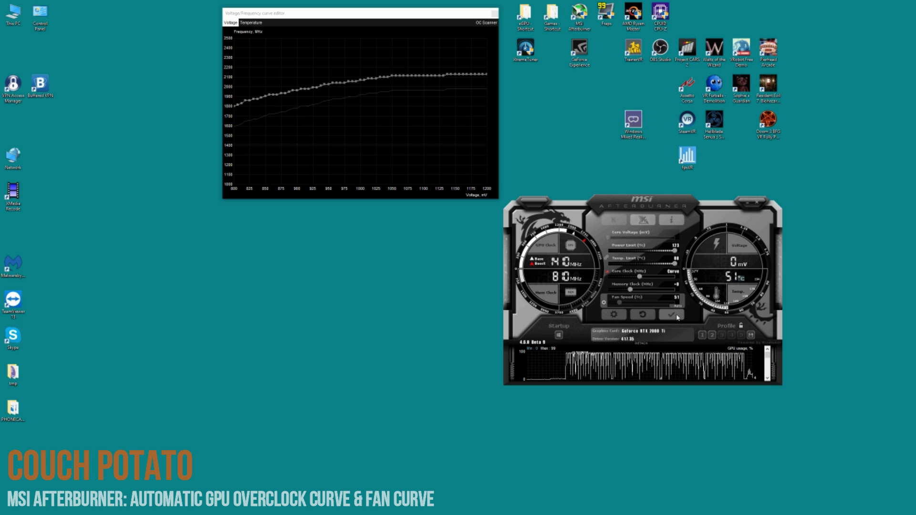
pyautogui.click(751, 335)
pyautogui.click(722, 335)
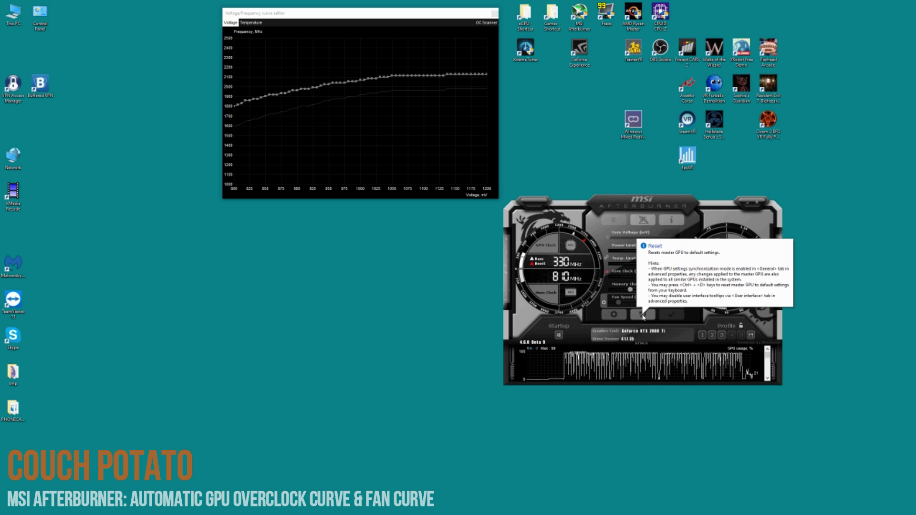
# Step: Reset the card to defaults, then load profile 3 to restore the curve and 123% limit
pyautogui.click(642, 315)
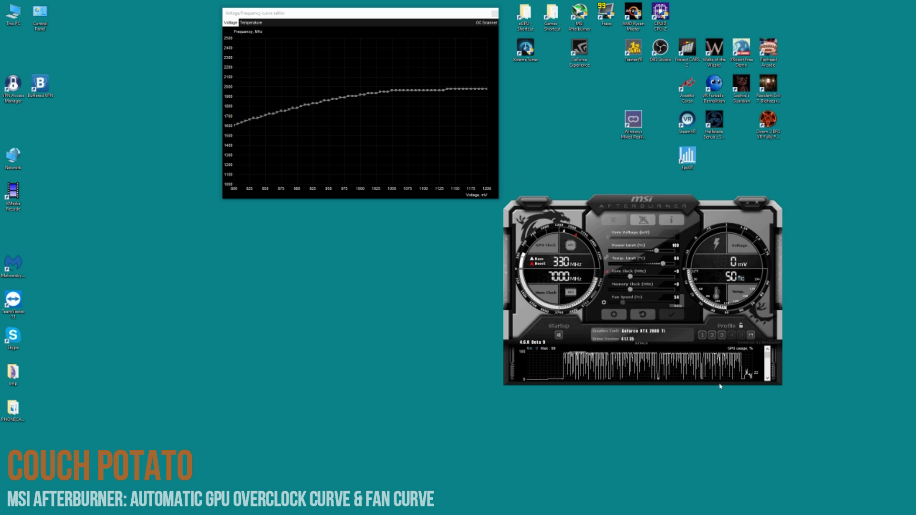
pyautogui.click(722, 336)
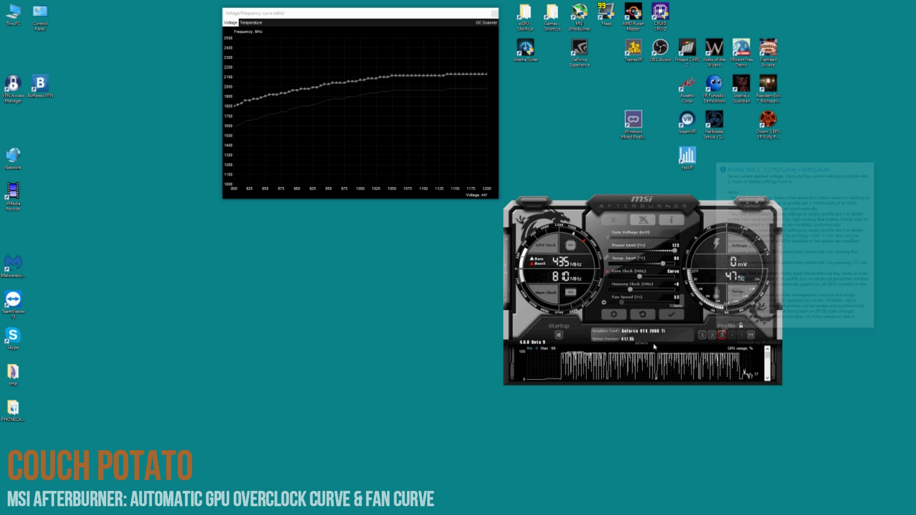
pyautogui.click(617, 318)
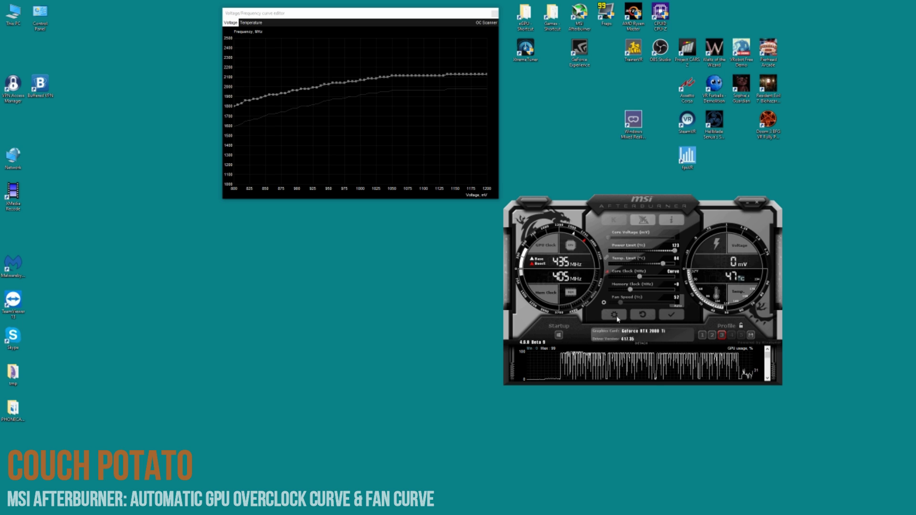
# Step: On the Profiles settings page, assign profile 3 to both 2D and 3D modes and confirm
pyautogui.click(653, 216)
pyautogui.click(653, 216)
pyautogui.click(653, 216)
pyautogui.click(653, 216)
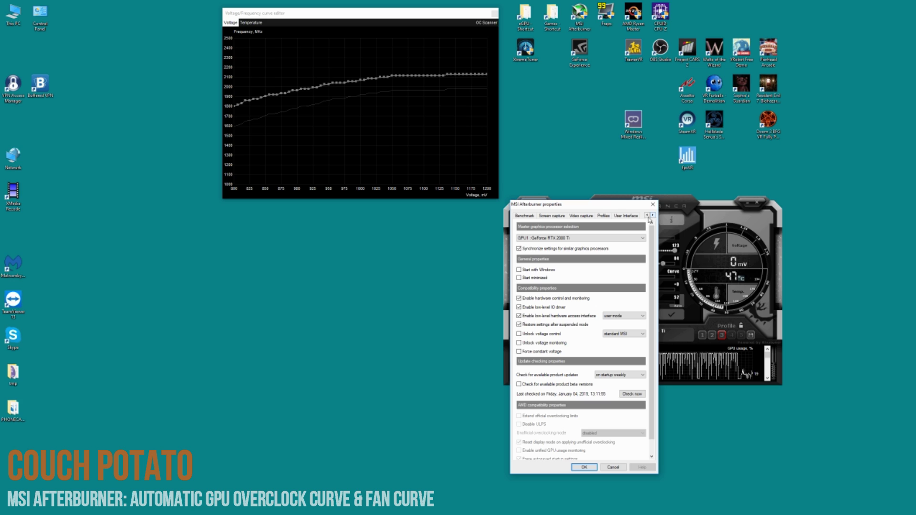
pyautogui.click(604, 216)
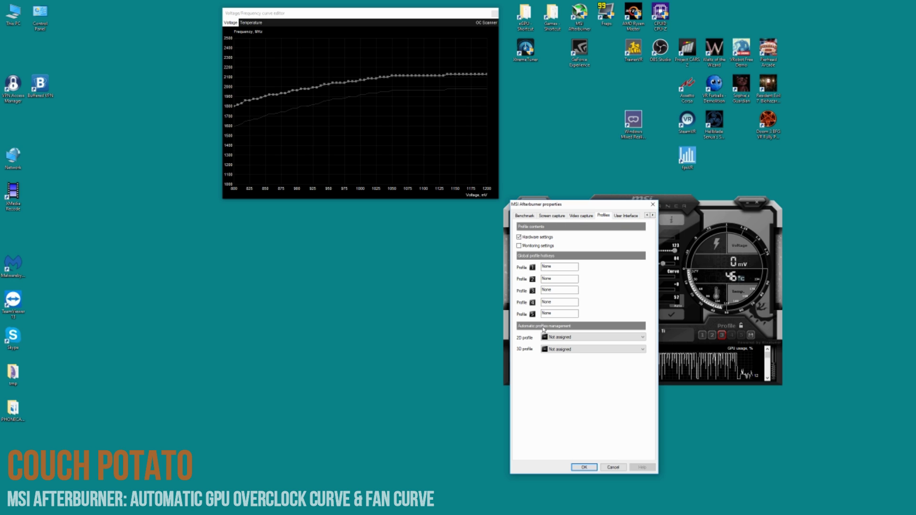
pyautogui.click(576, 339)
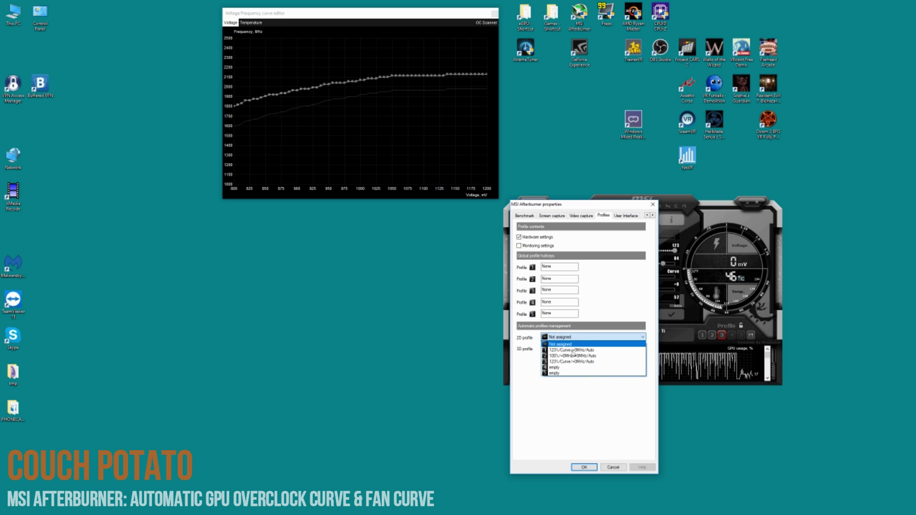
pyautogui.click(570, 363)
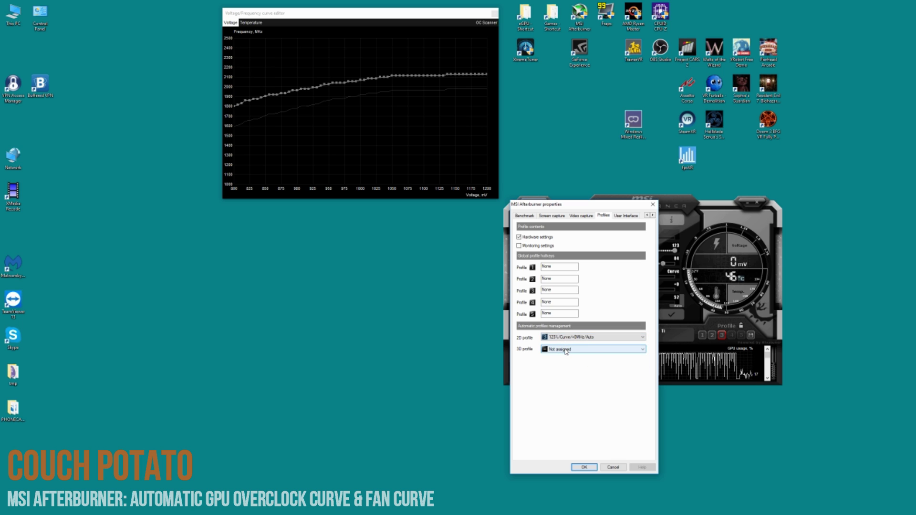
pyautogui.click(566, 351)
pyautogui.click(567, 374)
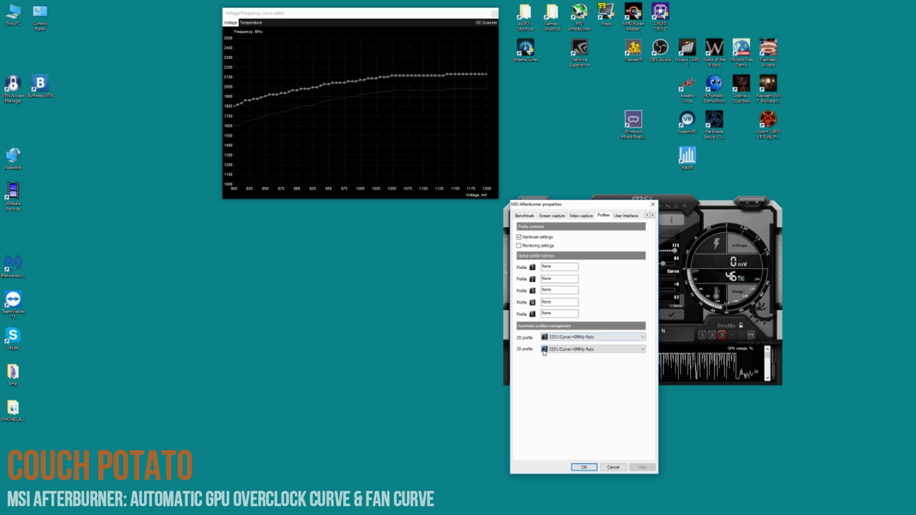
pyautogui.click(585, 469)
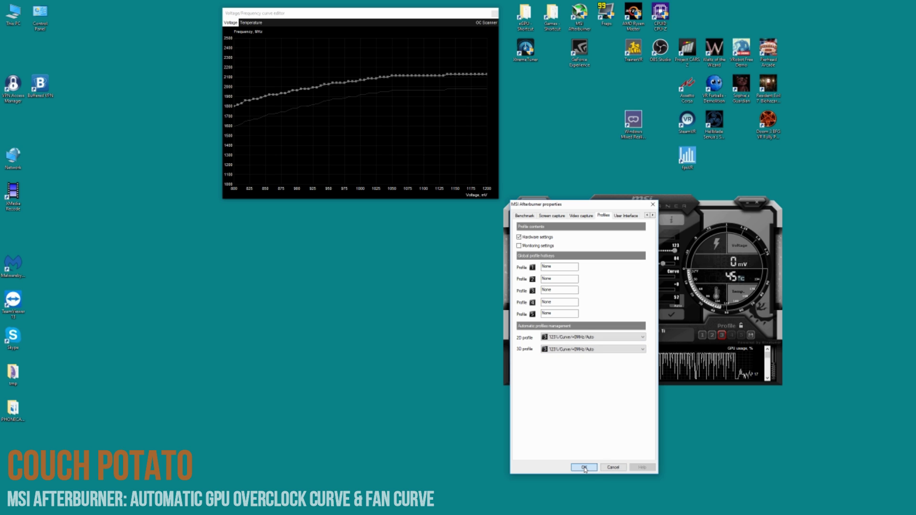
# Step: Close the settings, reset the card to defaults, and exit MSI Afterburner
pyautogui.click(585, 469)
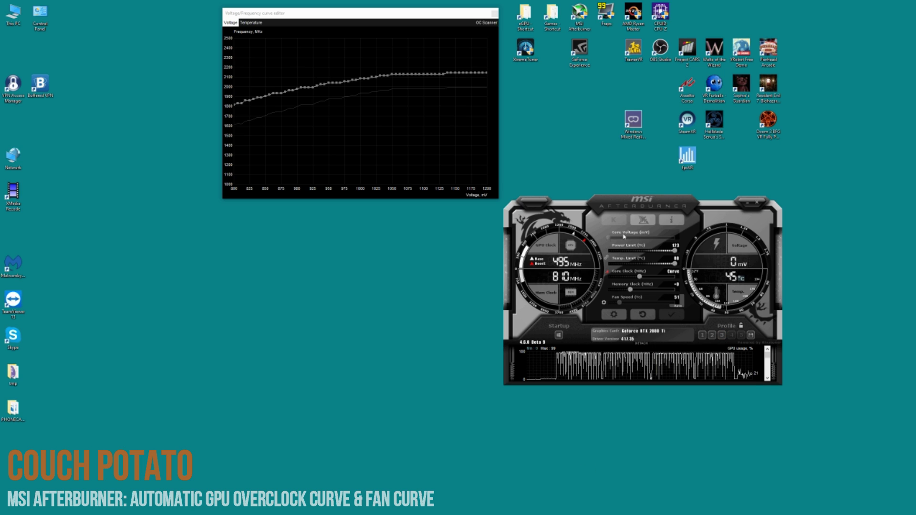
pyautogui.click(643, 315)
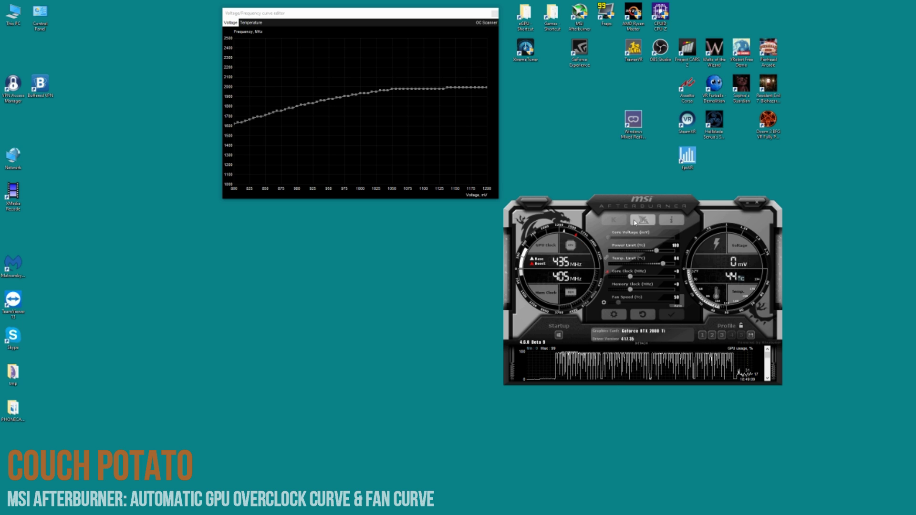
pyautogui.click(759, 203)
# Step: Relaunch MSI Afterburner from the hidden tray icons and set fan speed to Auto
pyautogui.moveTo(835, 512)
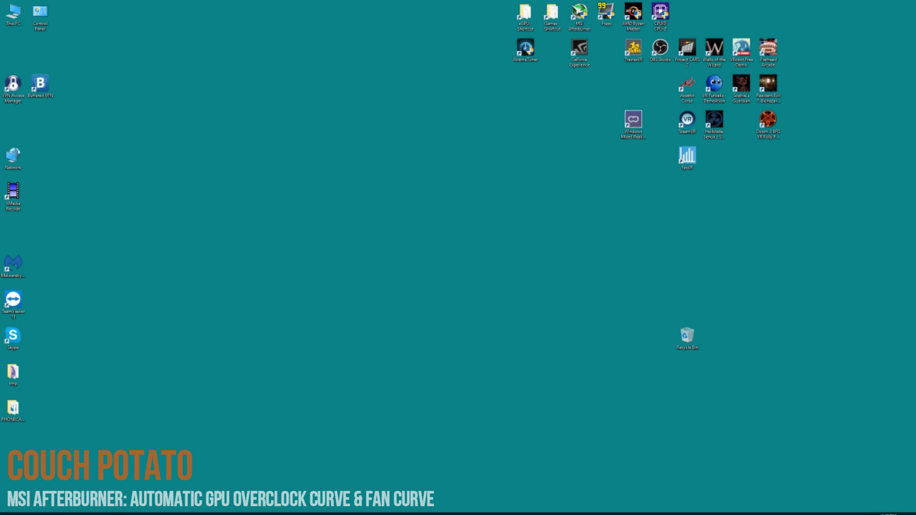
pyautogui.click(834, 512)
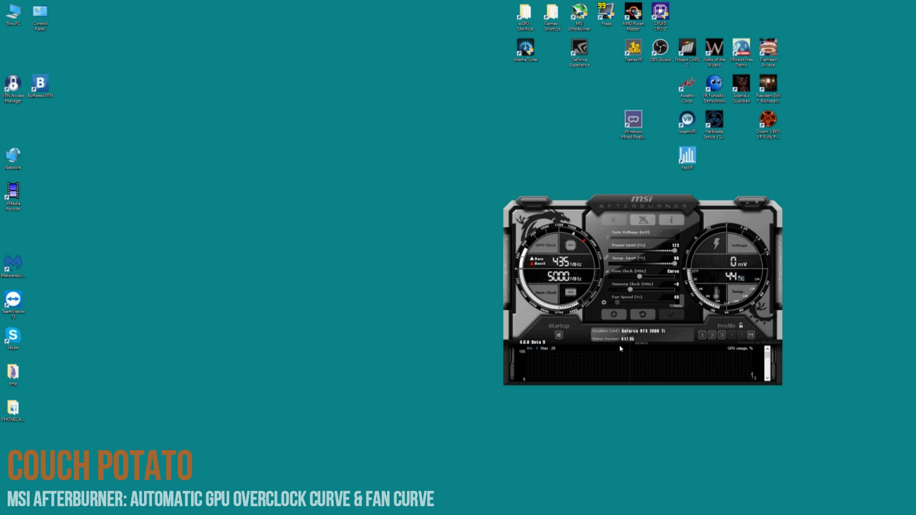
pyautogui.click(604, 303)
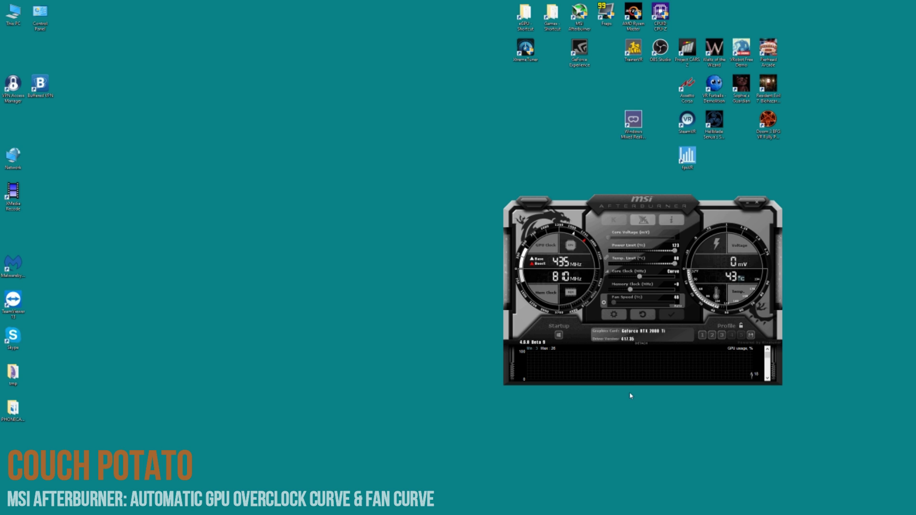